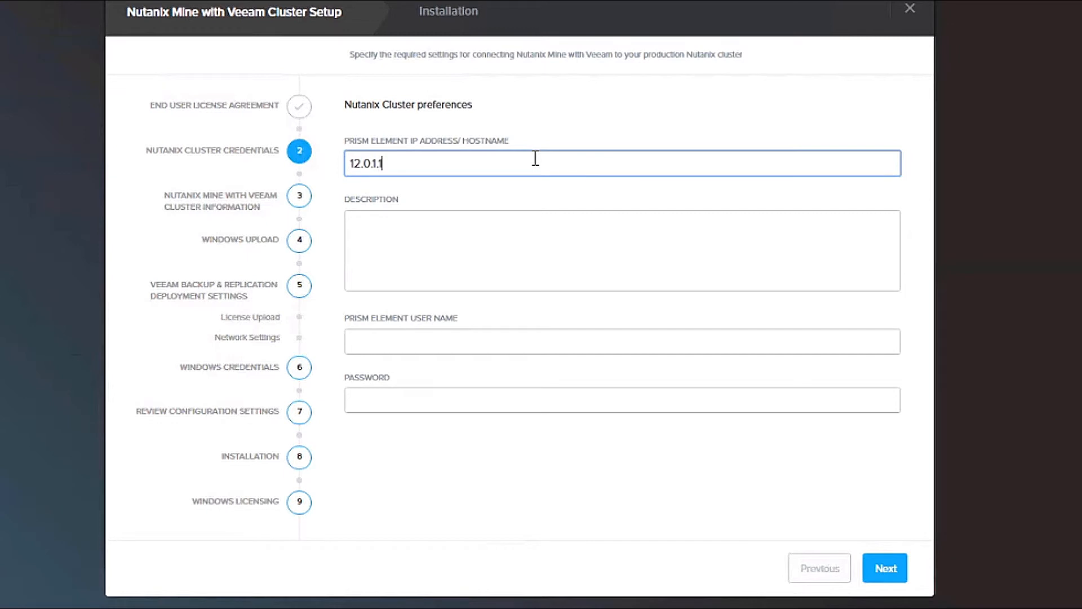
# Step: Connect the wizard to cluster 12.0.1.161, described as 'Mine', using the Prism admin user name and password
pyautogui.press('Tab')
pyautogui.write('Mine')
pyautogui.press('Tab')
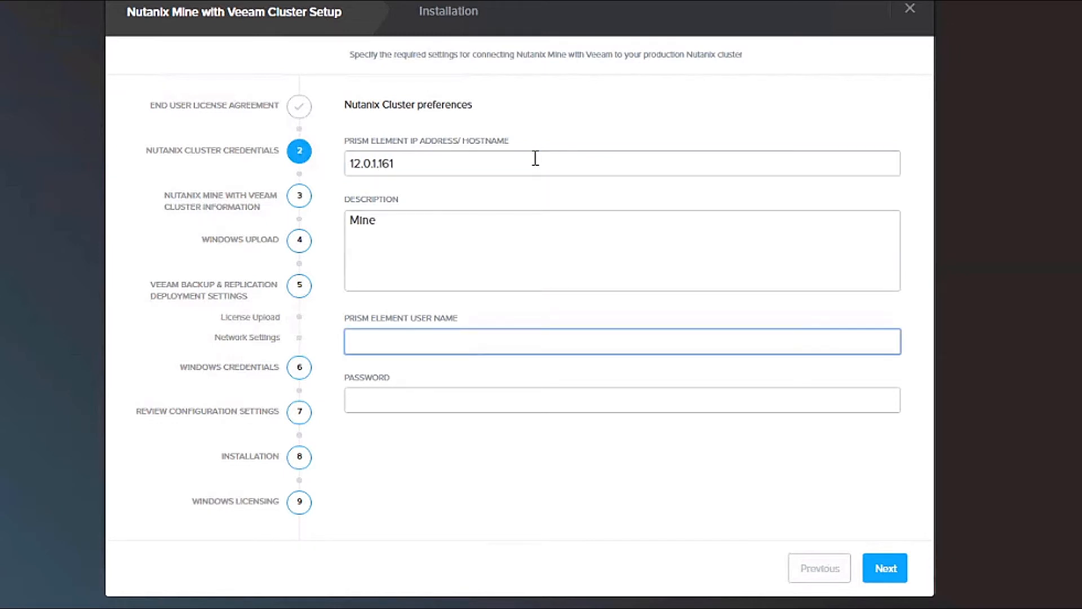
pyautogui.write('admin')
pyautogui.press('Tab')
pyautogui.write('•••••••••')
pyautogui.click(887, 564)
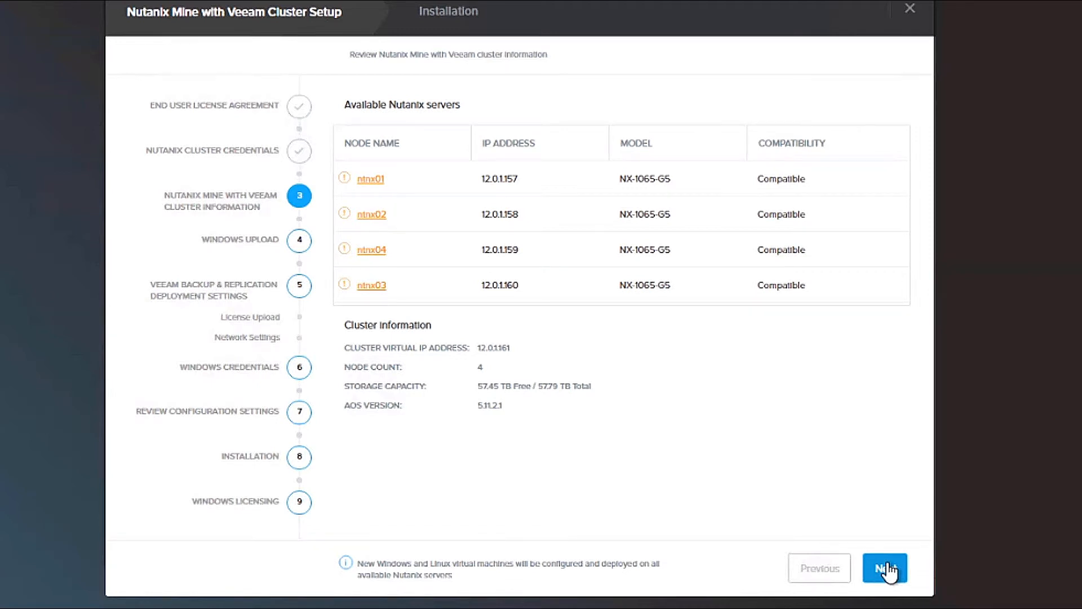
# Step: Accept the four NX-1065-G5 servers and use the internal Server2019Volume ISO for Windows
pyautogui.click(887, 568)
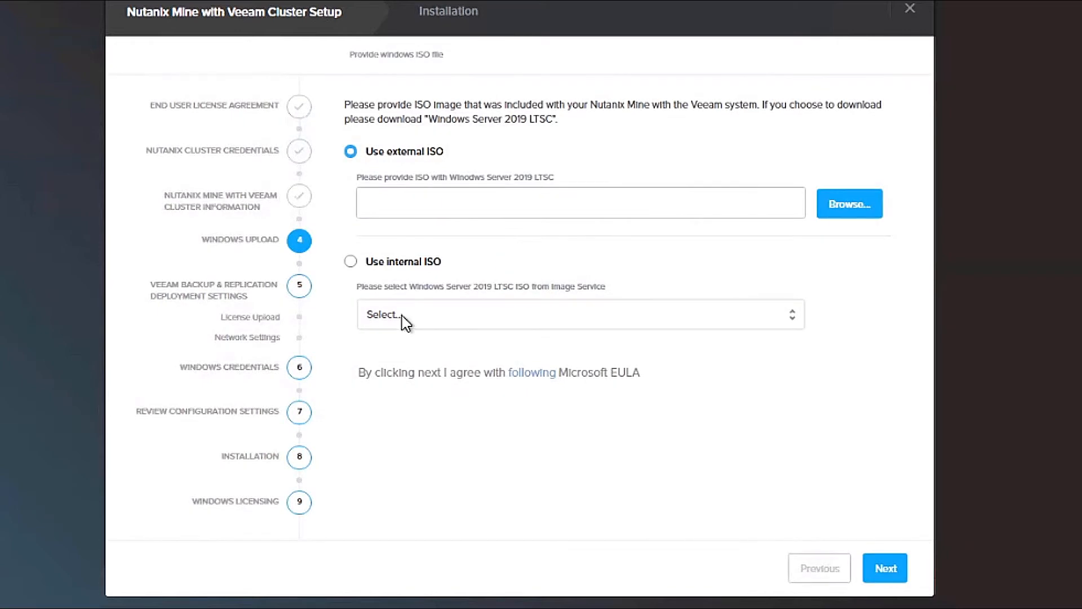
pyautogui.click(351, 262)
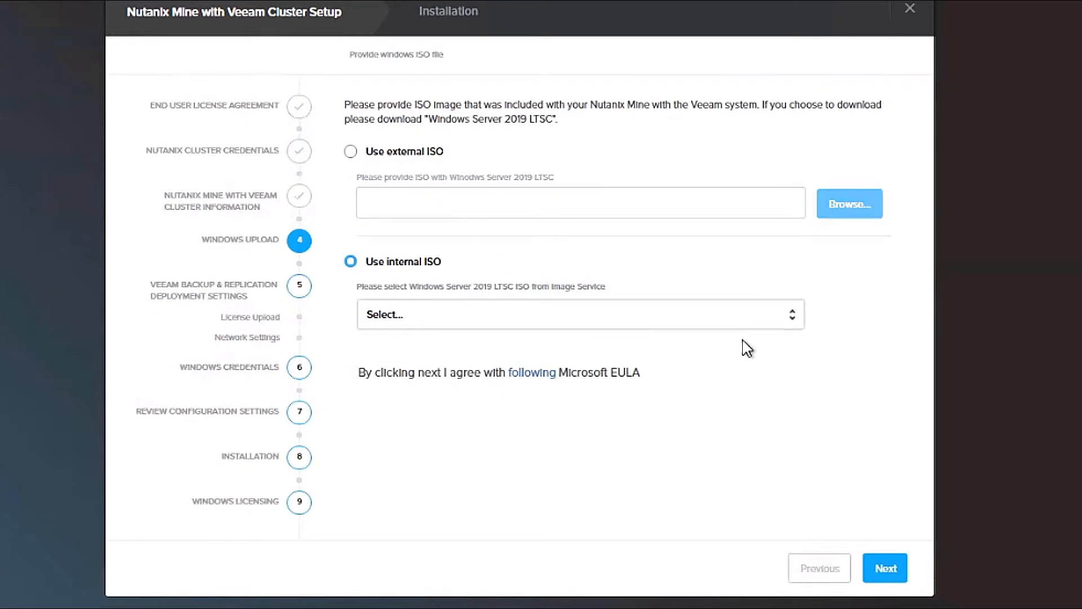
pyautogui.click(794, 321)
pyautogui.click(426, 373)
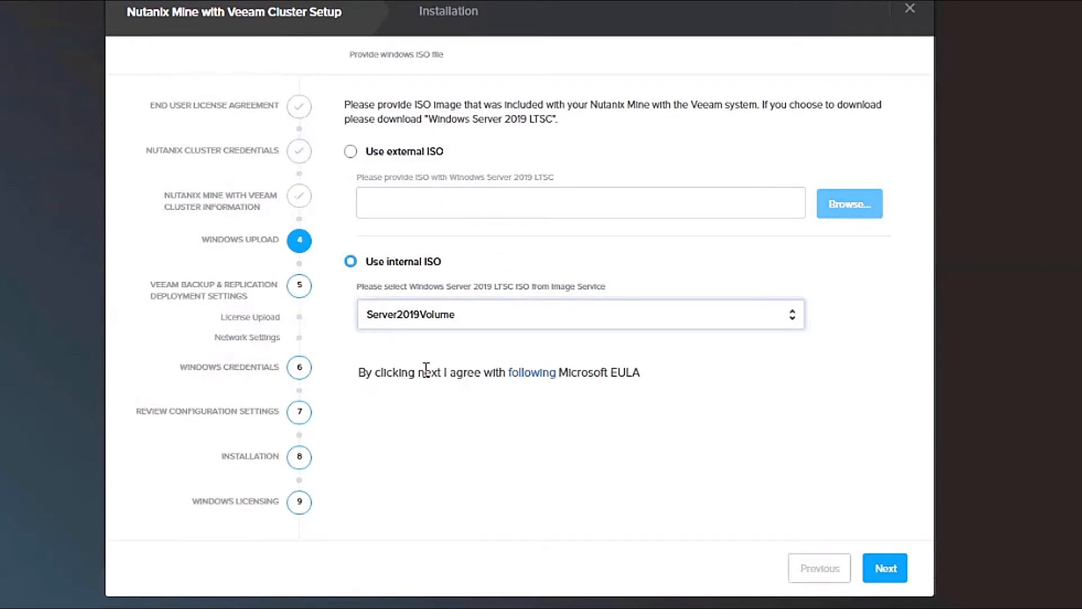
pyautogui.click(883, 583)
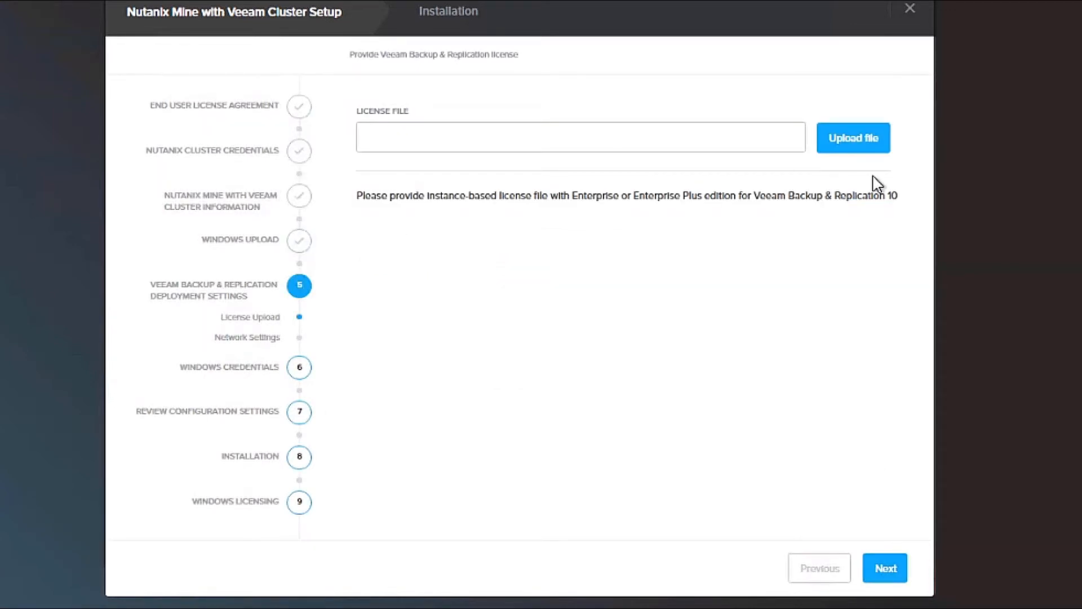
# Step: Upload the Veeam_Availability_Suite .lic license file from Downloads
pyautogui.click(853, 138)
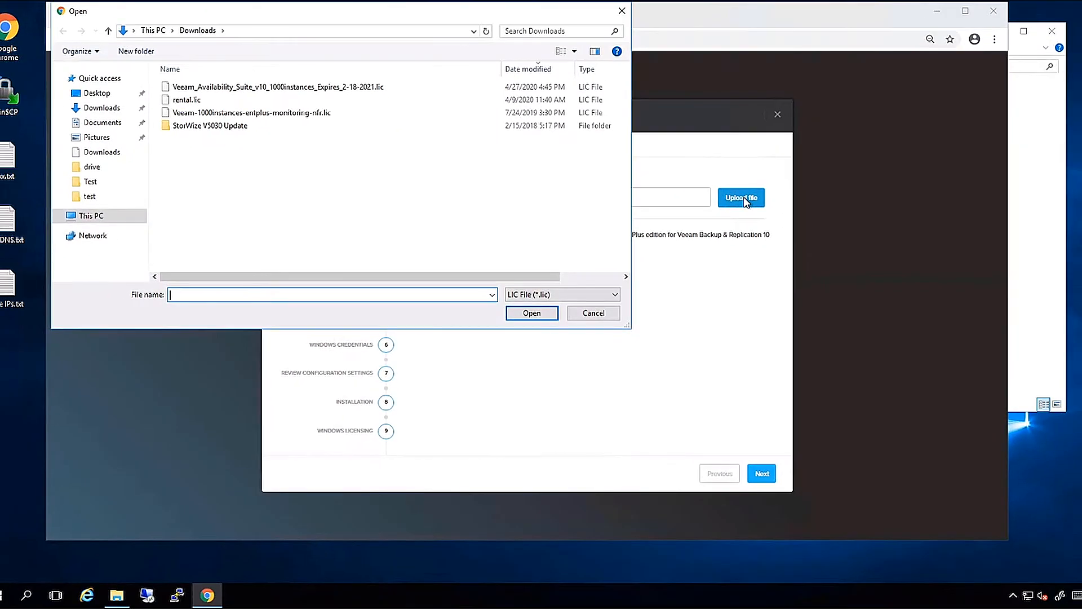
pyautogui.doubleClick(343, 89)
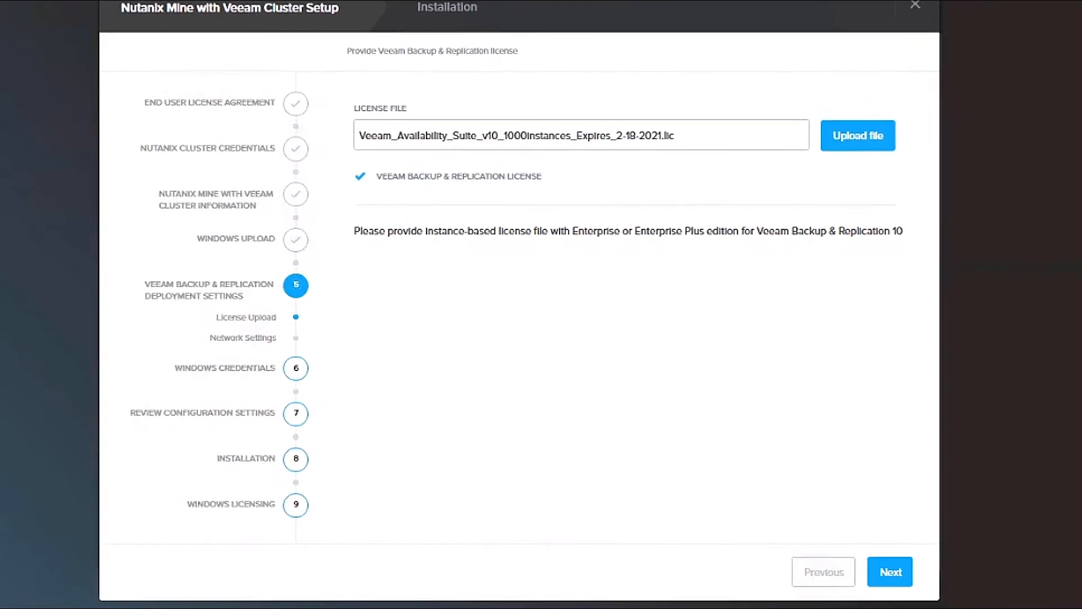
pyautogui.click(893, 573)
# Step: Give the backup network starting IP 12.0.1.164, mask 255.255.0.0, and gateway and DNS1 12.0.1.1
pyautogui.click(441, 203)
pyautogui.write('12.01')
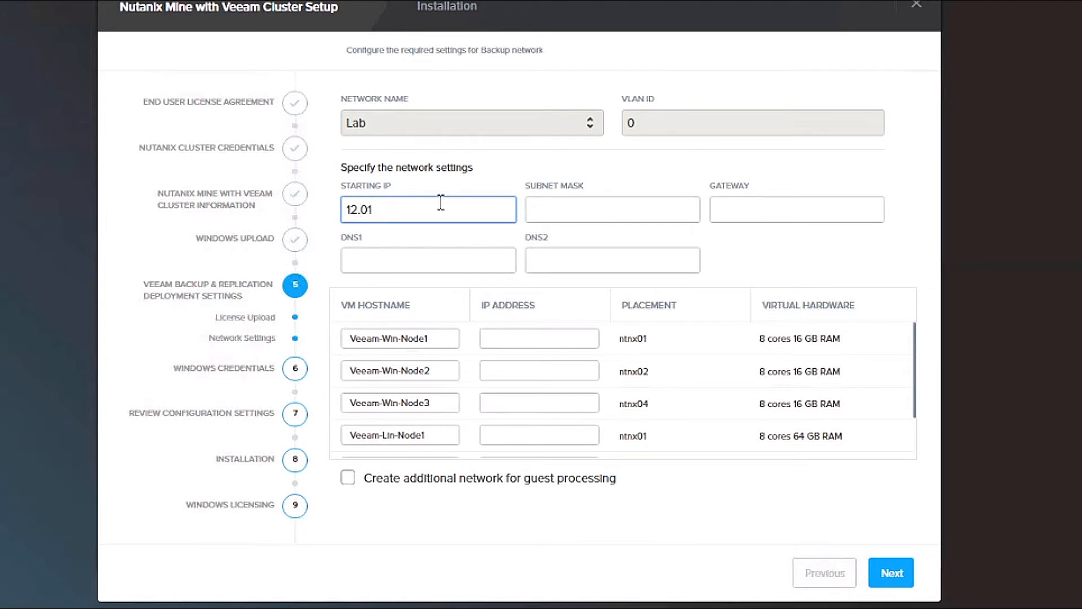
pyautogui.press('BackSpace')
pyautogui.write('.1.164')
pyautogui.press('Tab')
pyautogui.write('255')
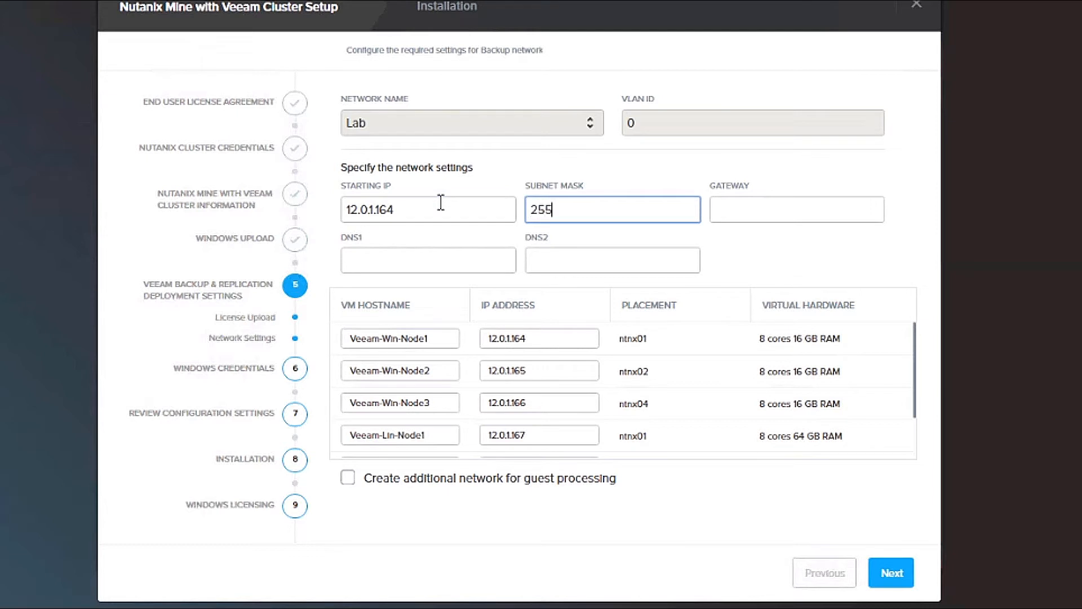
pyautogui.write('.255.0.0')
pyautogui.press('Tab')
pyautogui.write('12.0.1.1')
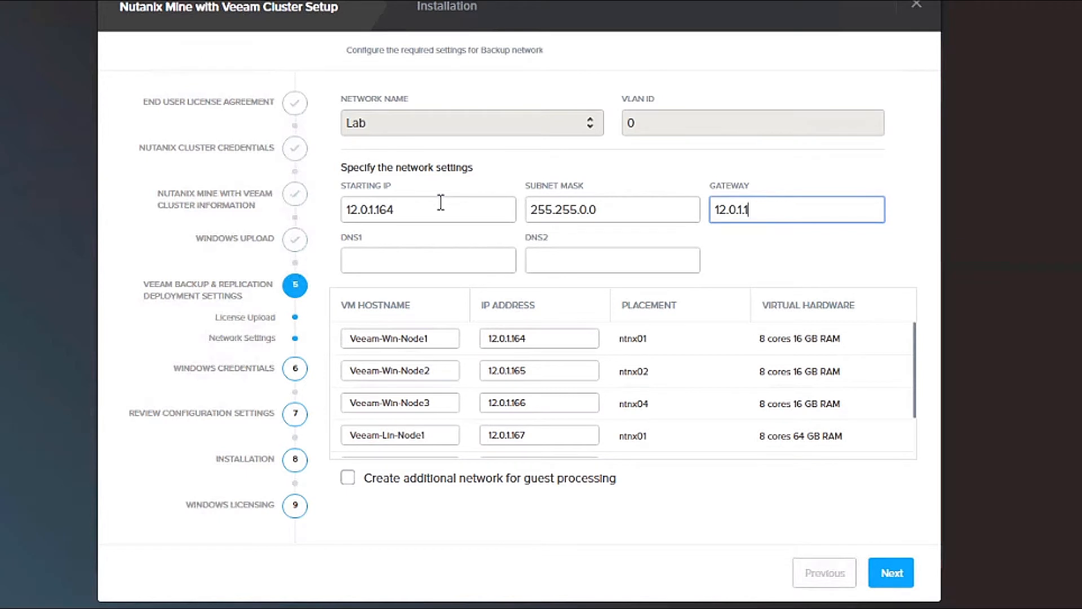
pyautogui.press('Tab')
pyautogui.write('12.0.1.1')
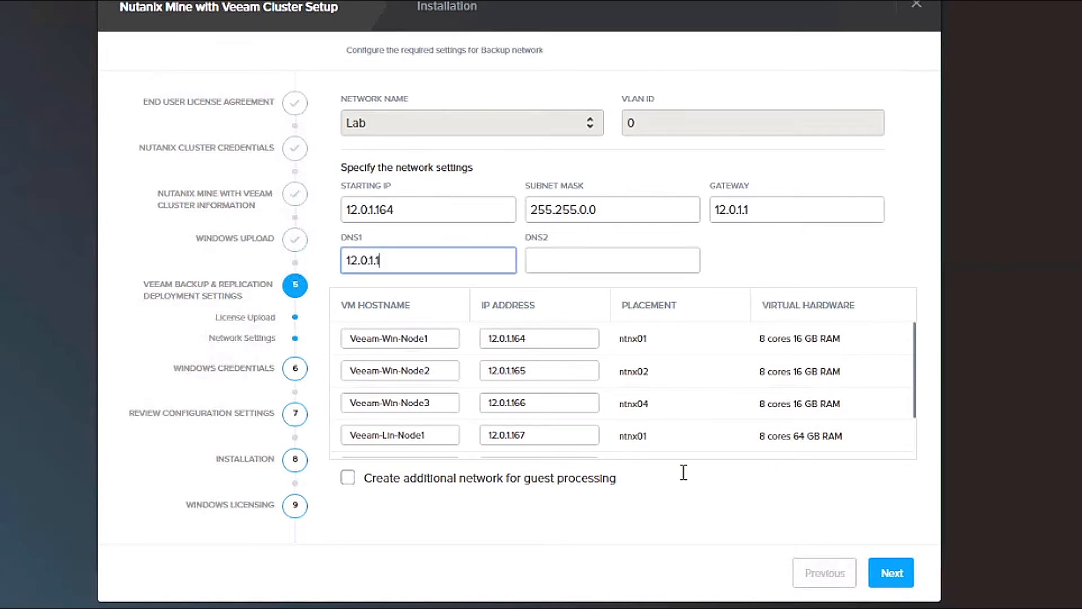
pyautogui.click(886, 574)
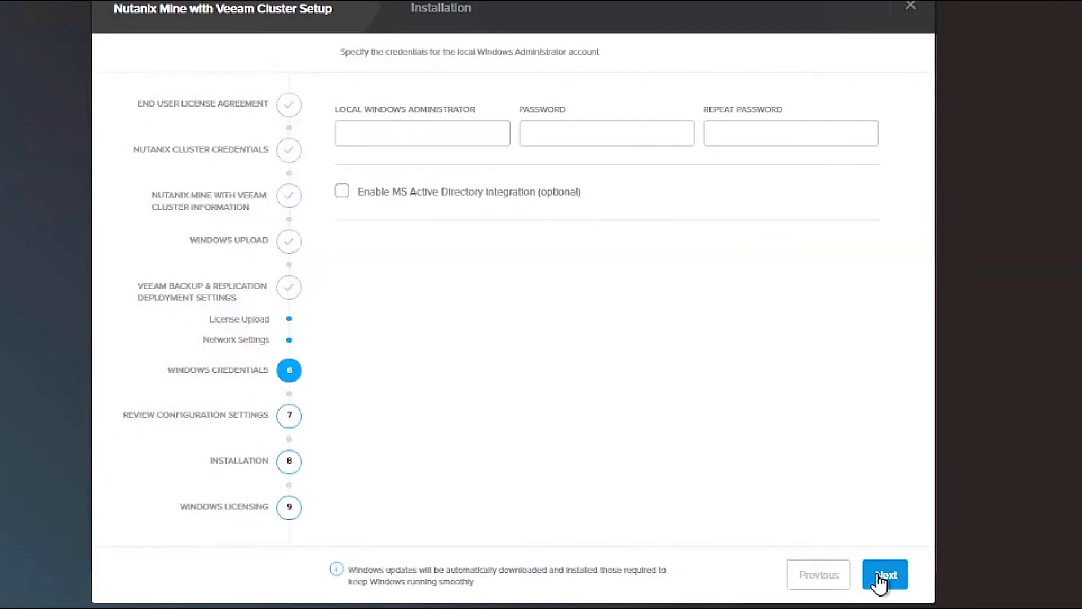
# Step: Enter the local Windows administrator name and password, confirm the password, and proceed to review
pyautogui.click(422, 130)
pyautogui.write('admin')
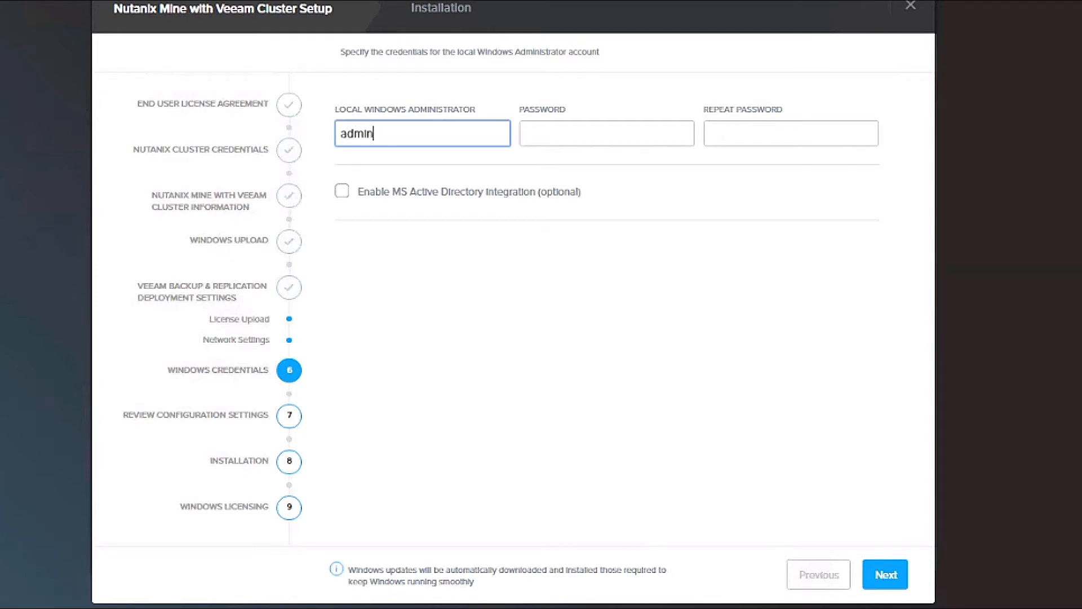
pyautogui.click(525, 133)
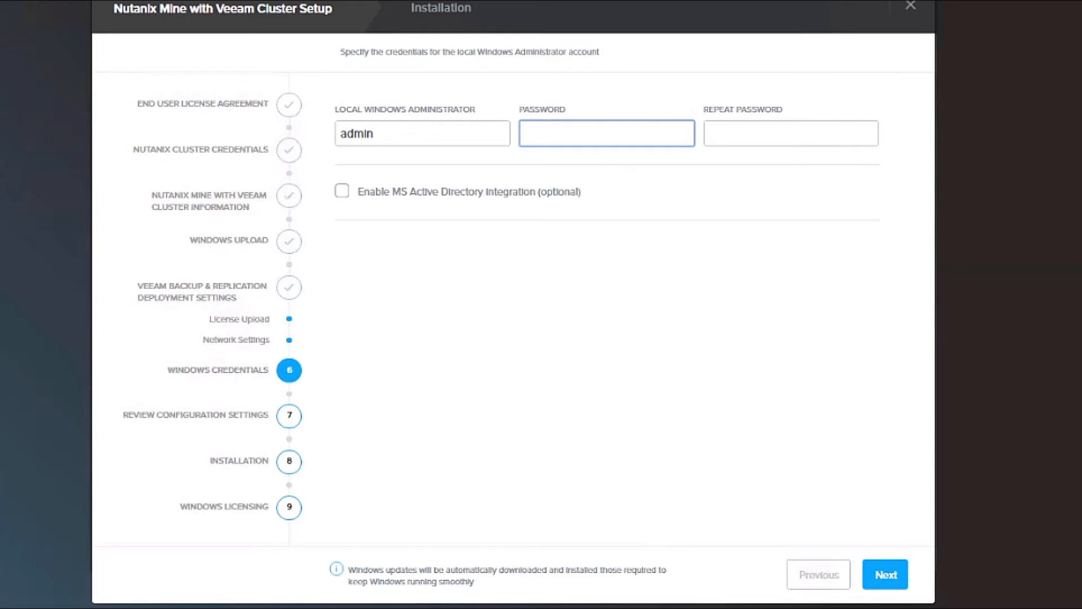
pyautogui.write('•••••••••')
pyautogui.press('Tab')
pyautogui.write('•••••••••')
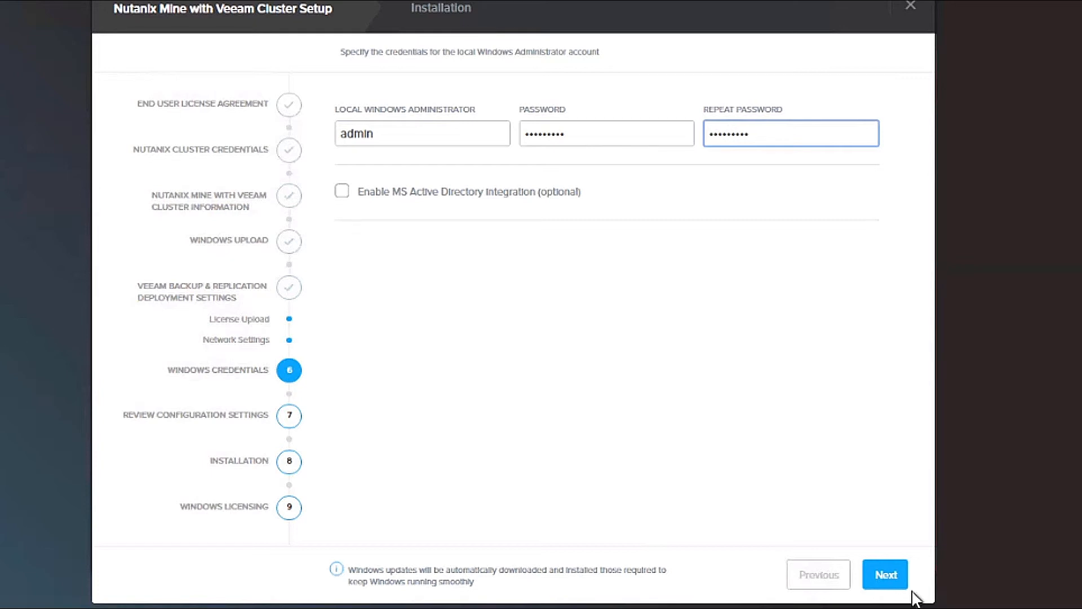
pyautogui.click(885, 575)
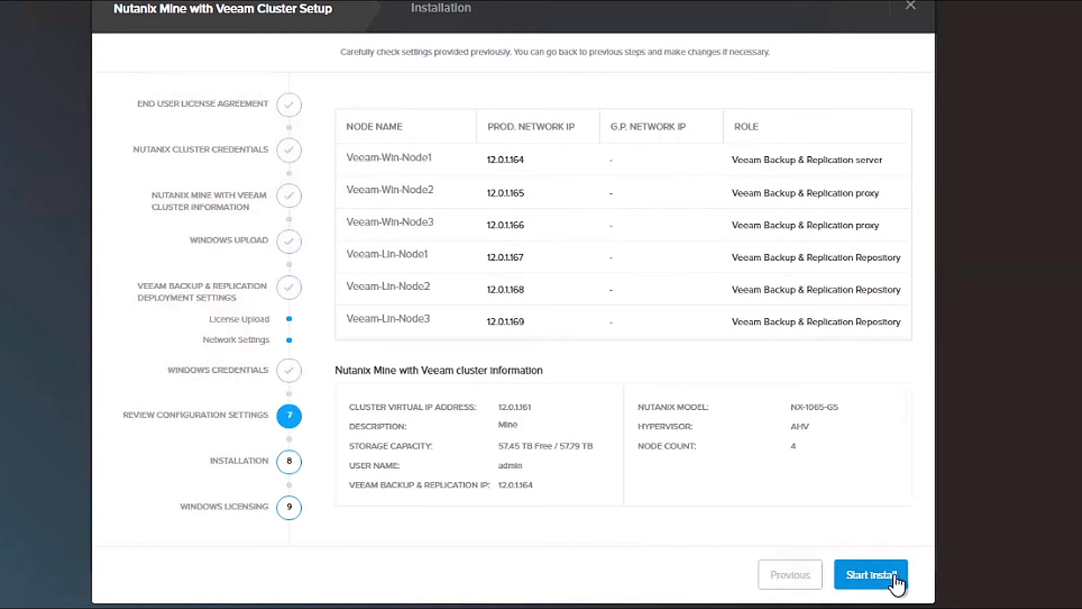
# Step: Start the install and wait until Veeam hosts 12.0.1.165–12.0.1.169 are reported created
pyautogui.click(897, 579)
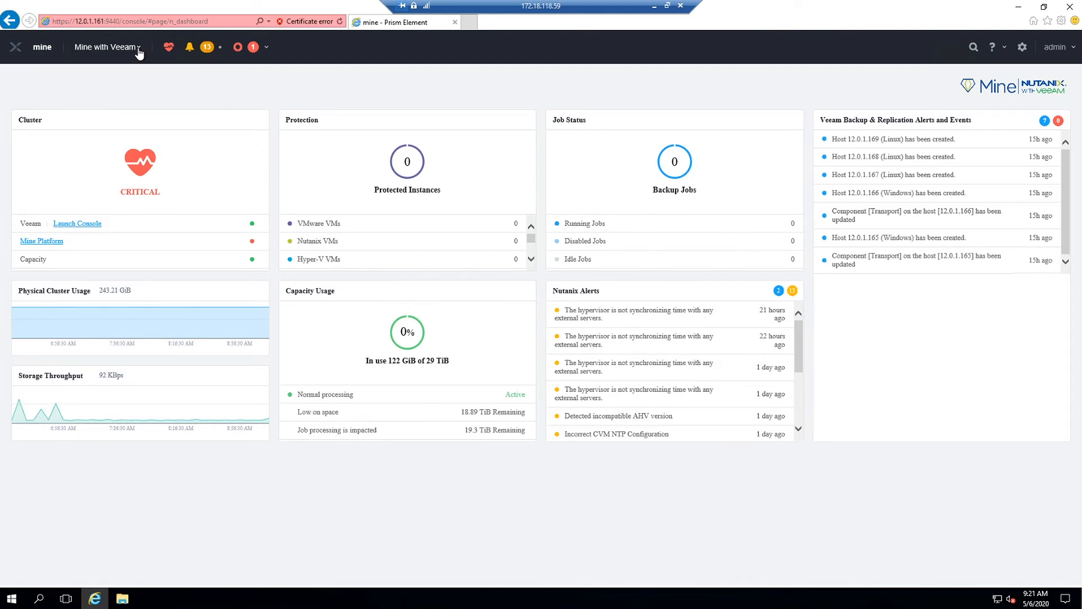
# Step: Check the Veeam nodes in the VM table, then launch the Veeam console from Mine with Veeam
pyautogui.click(138, 50)
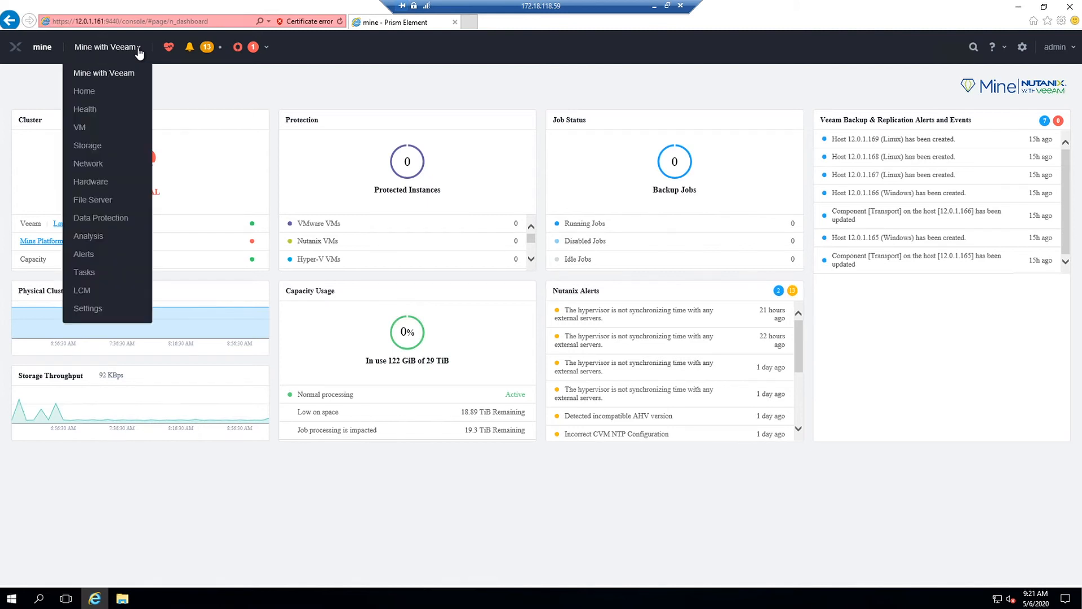
pyautogui.click(83, 129)
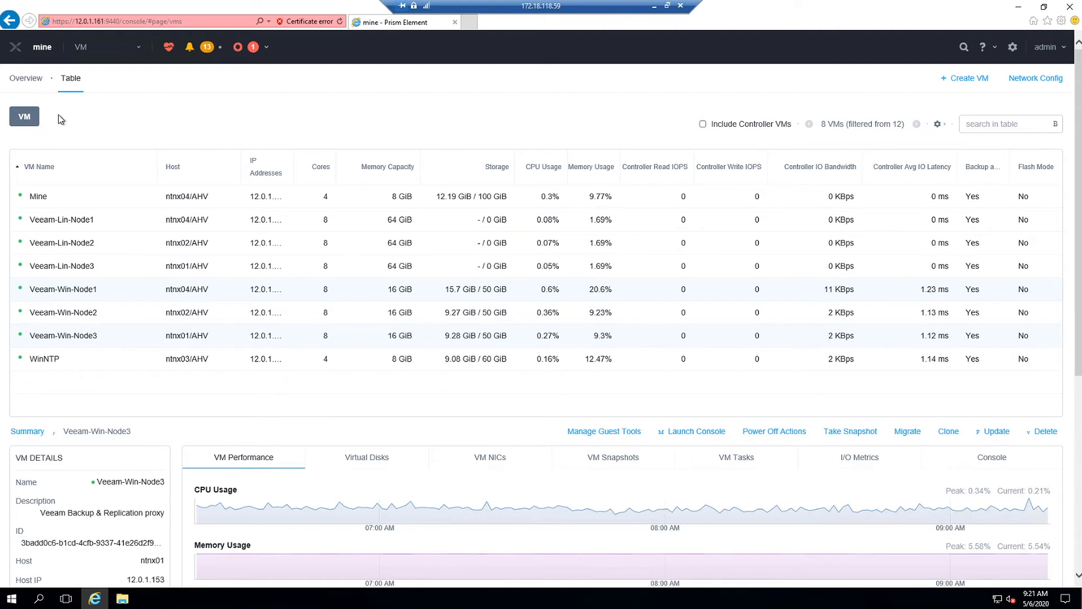
pyautogui.click(83, 49)
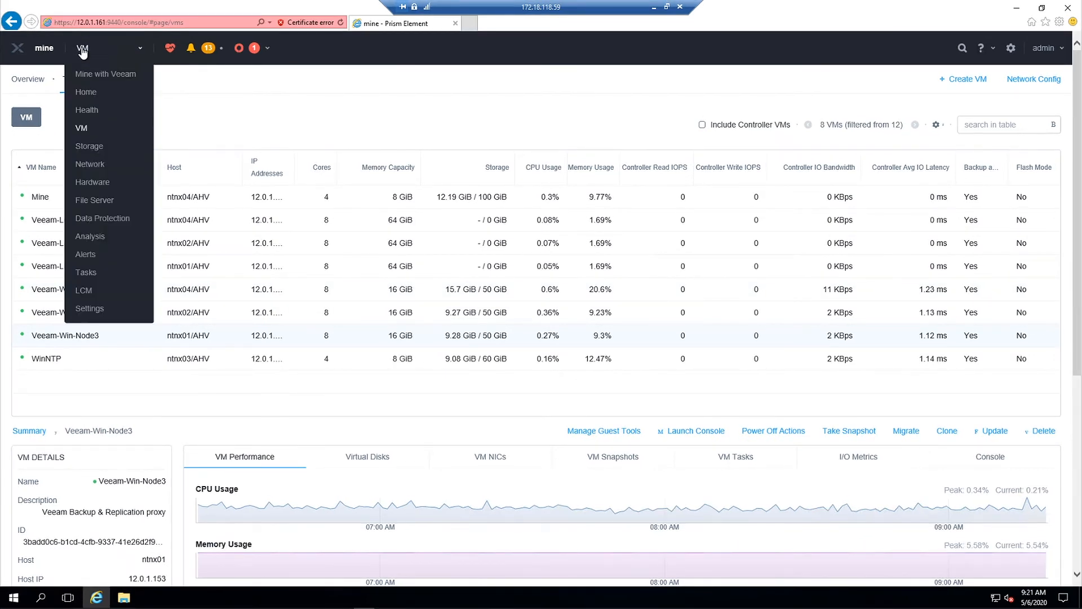
pyautogui.click(88, 76)
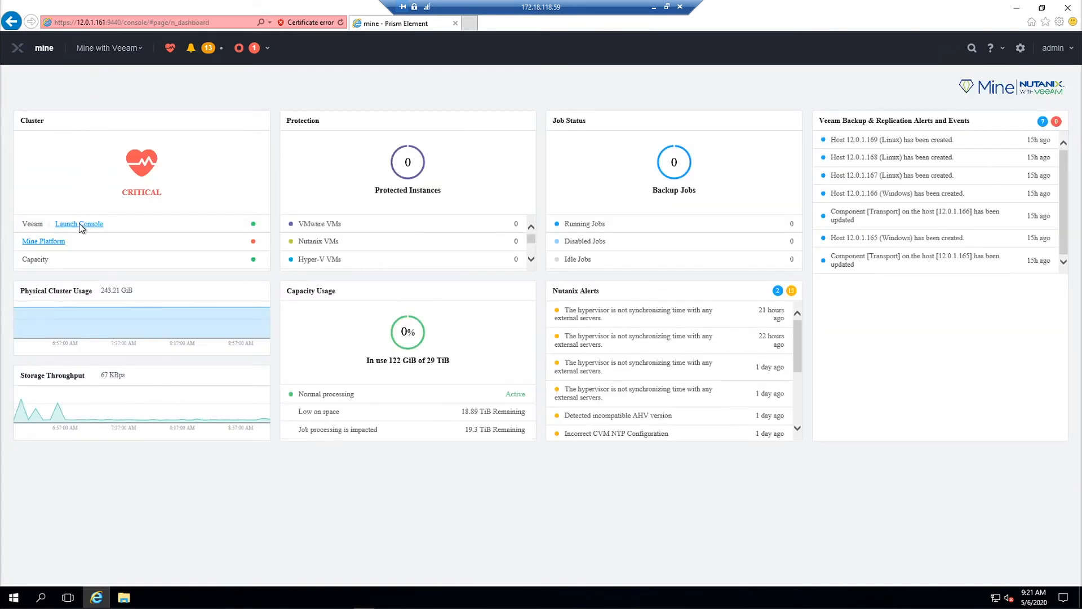
pyautogui.click(80, 224)
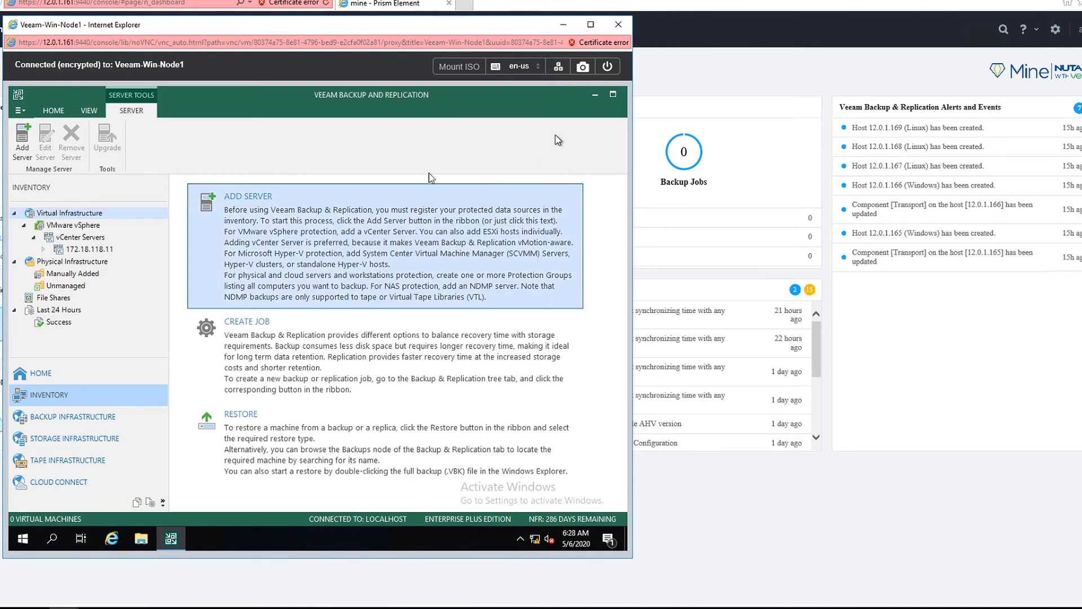
# Step: Maximize the Veeam console, review the proxies, repositories and scale-out extents, then return to Home jobs
pyautogui.click(593, 26)
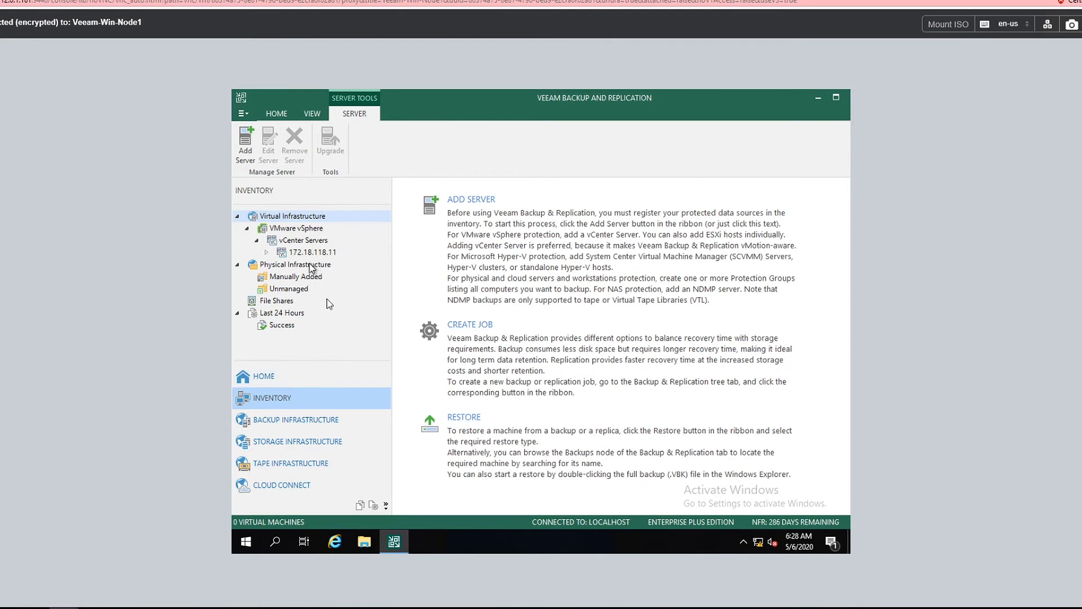
pyautogui.click(274, 419)
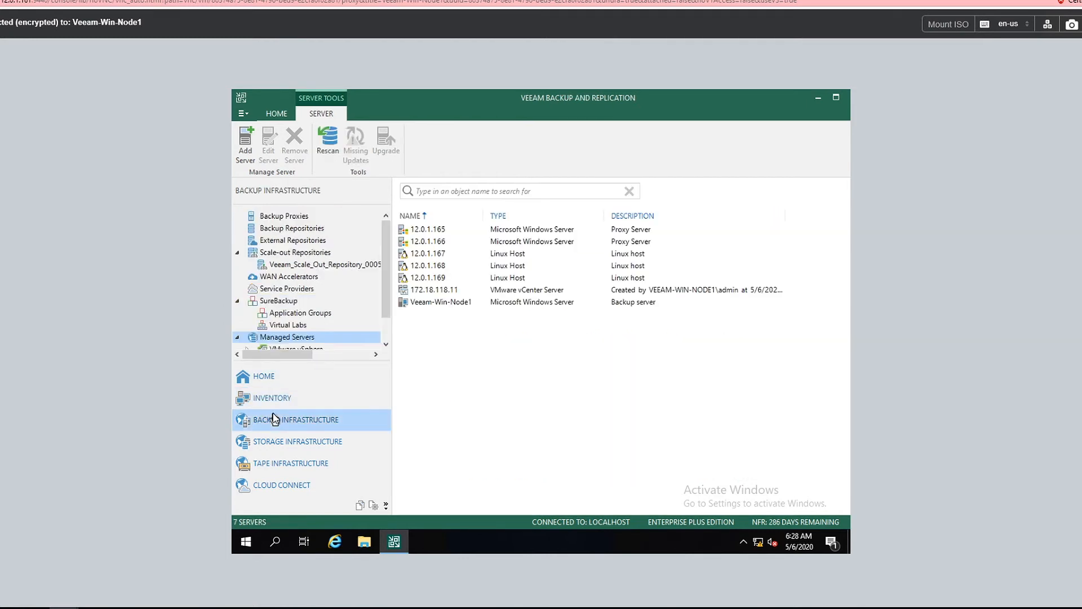
pyautogui.click(294, 218)
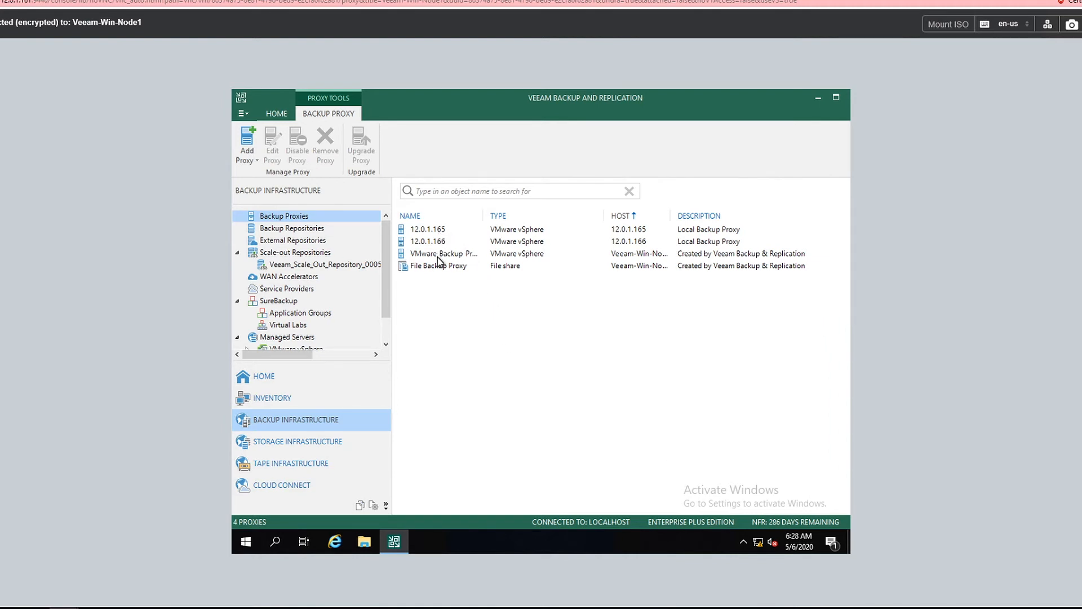
pyautogui.click(299, 229)
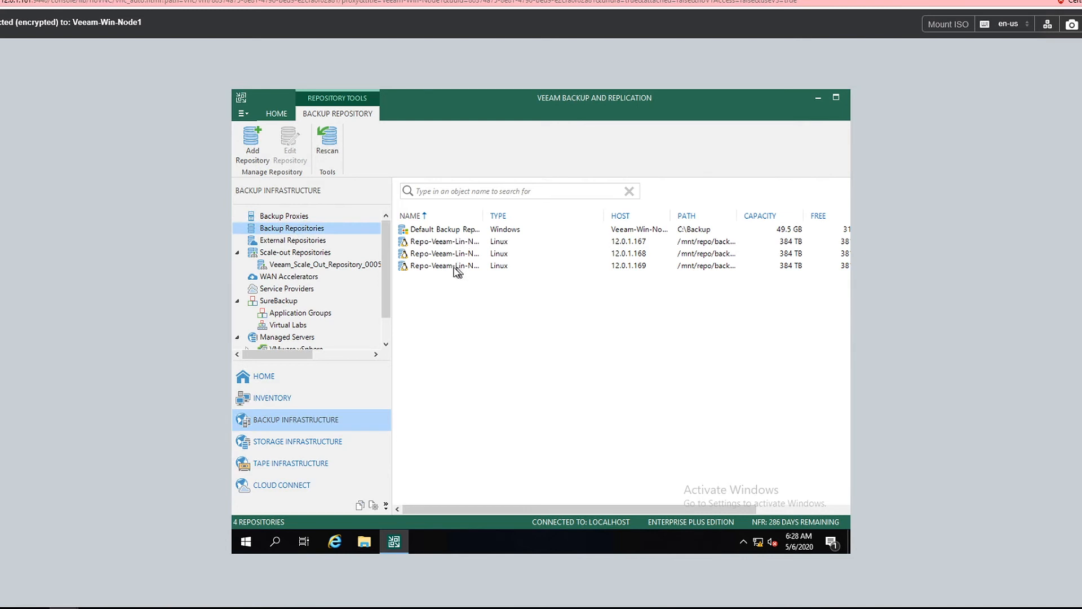
pyautogui.click(296, 265)
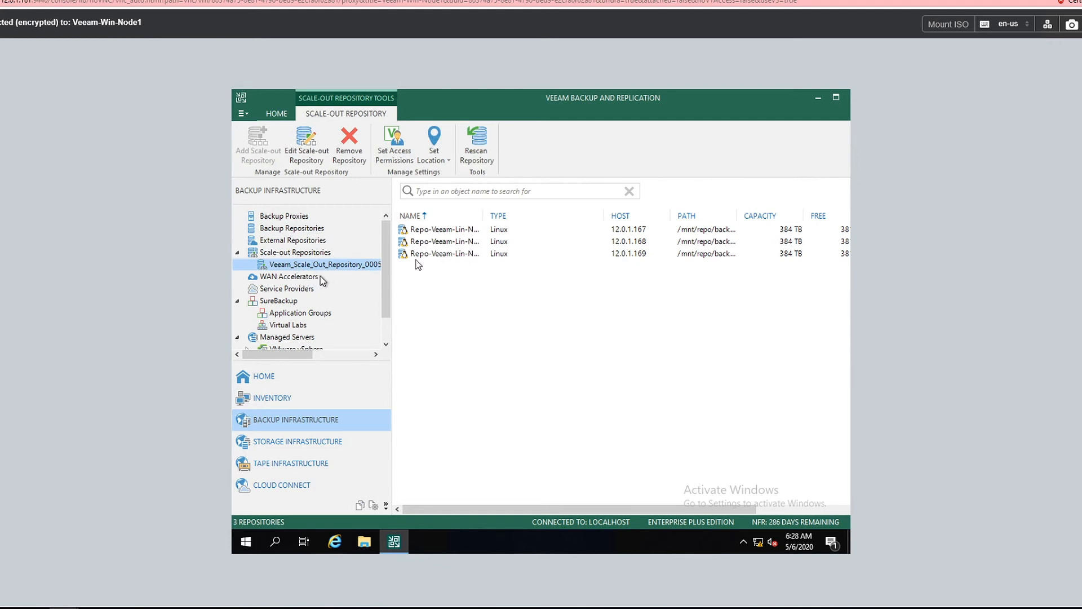
pyautogui.click(272, 381)
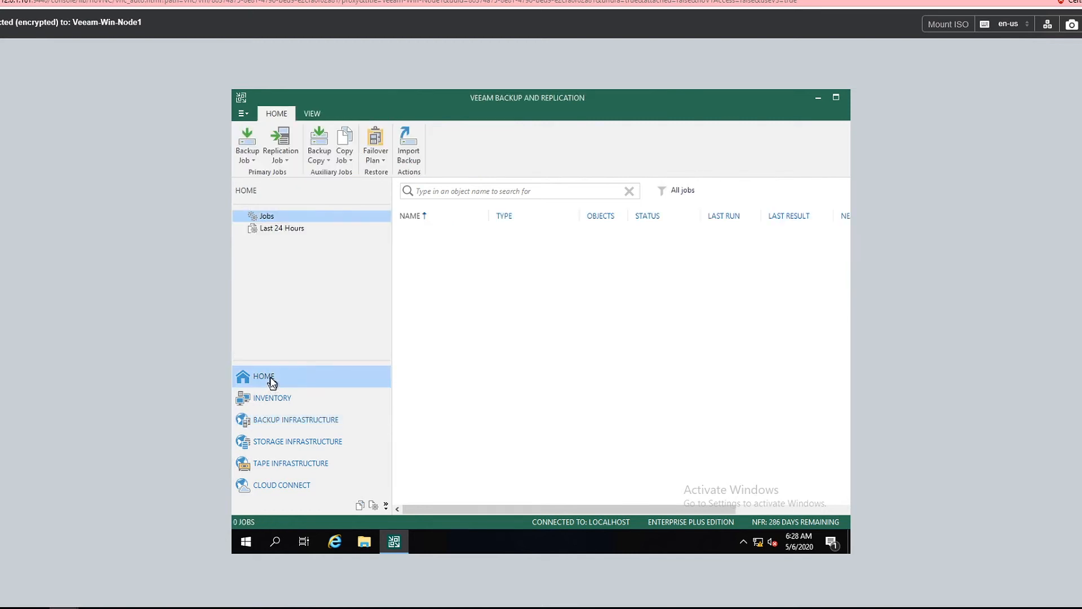